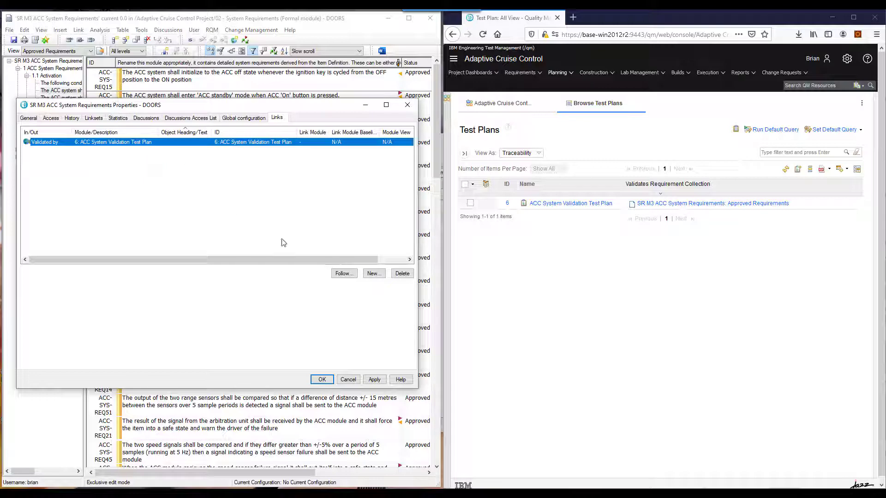
Follow the module's link to the ACC System Validation Test Plan and review the project dashboard's Requirements Coverage and Test Step Reporting pages
{"action": "left_click", "coordinate": [346, 274]}
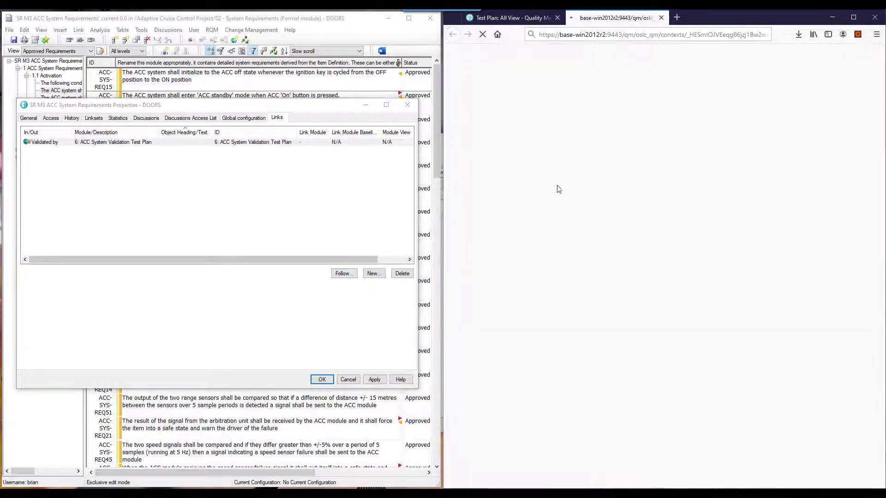
{"action": "left_click", "coordinate": [854, 17]}
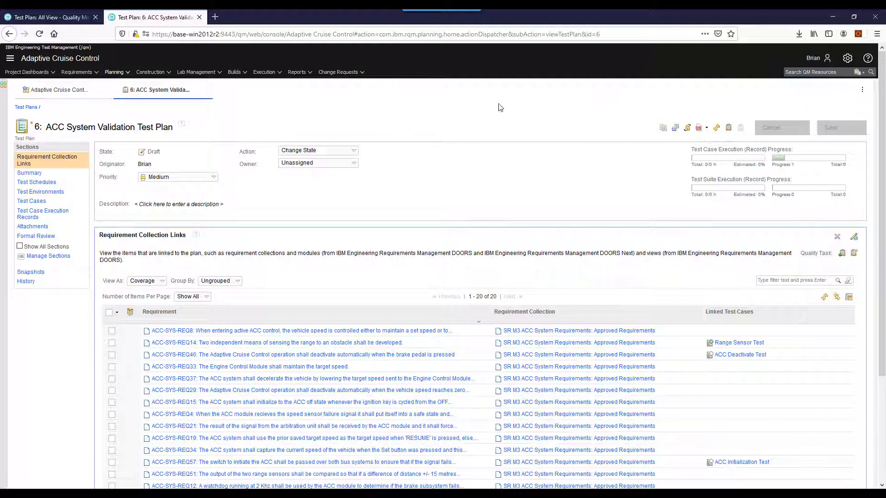
{"action": "left_click", "coordinate": [48, 91]}
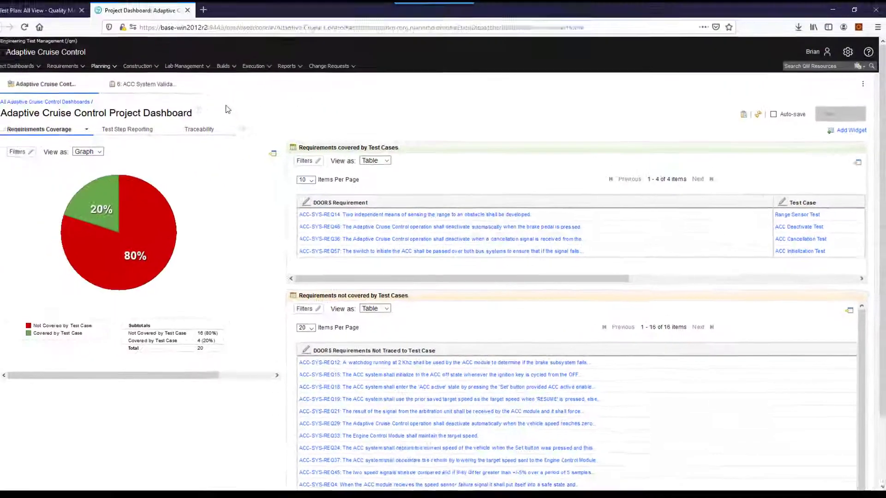
{"action": "left_click", "coordinate": [157, 132]}
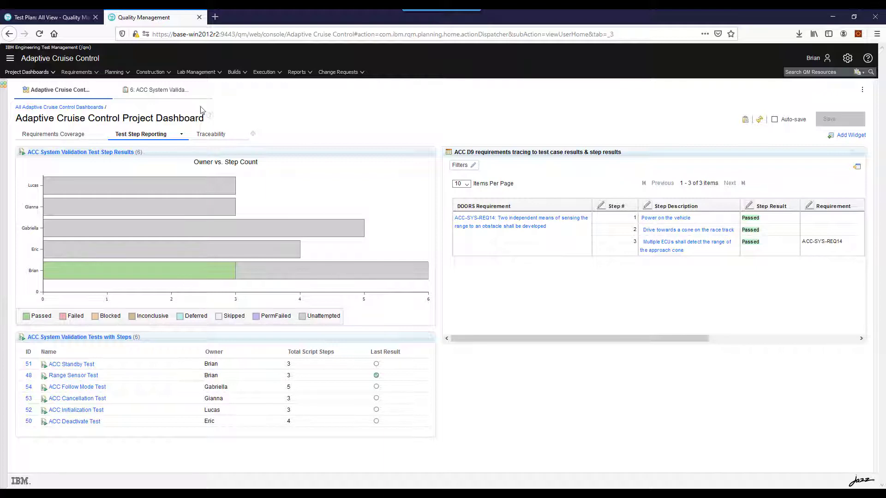
Return to the ACC System Validation Test Plan and filter its requirement collection links by "stand"
{"action": "left_click", "coordinate": [168, 94]}
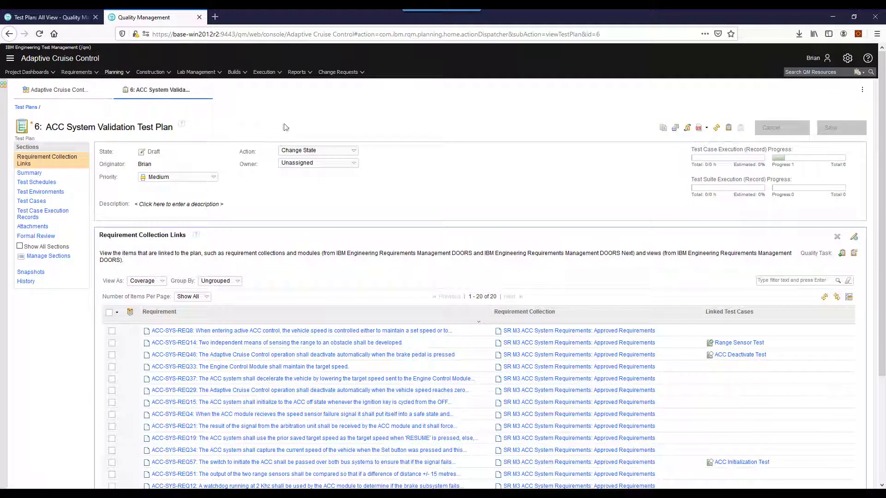
{"action": "left_click", "coordinate": [773, 280]}
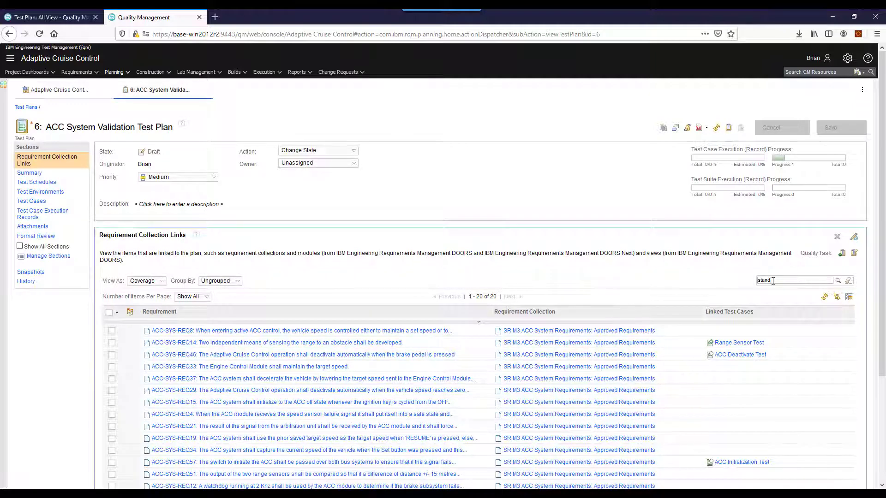
{"action": "key", "text": "Return"}
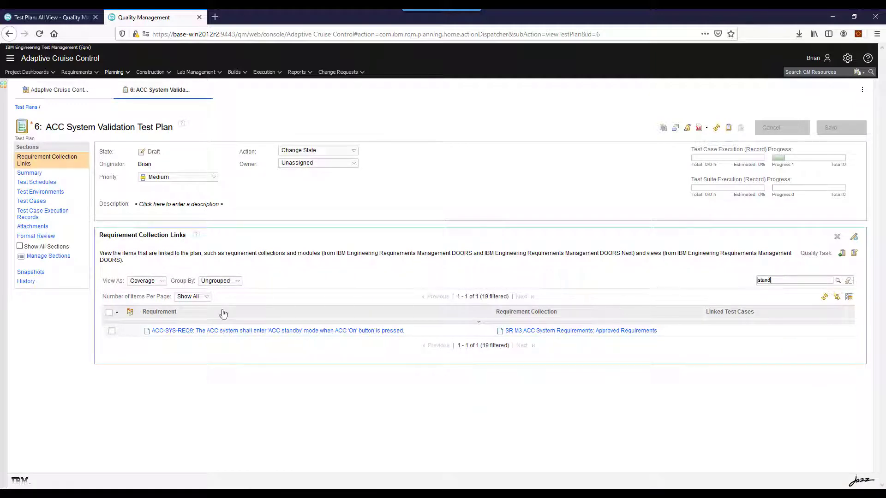
Add the existing ACC Standby Test case to requirement ACC-SYS-REQ9, finding it with the filter text "stand"
{"action": "left_click", "coordinate": [131, 331]}
{"action": "left_click", "coordinate": [170, 350]}
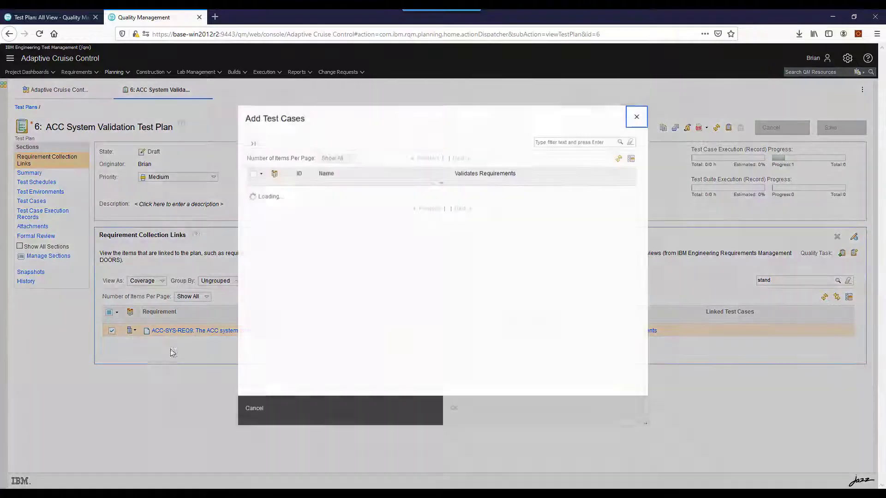
{"action": "left_click", "coordinate": [542, 143]}
{"action": "type", "text": "s"}
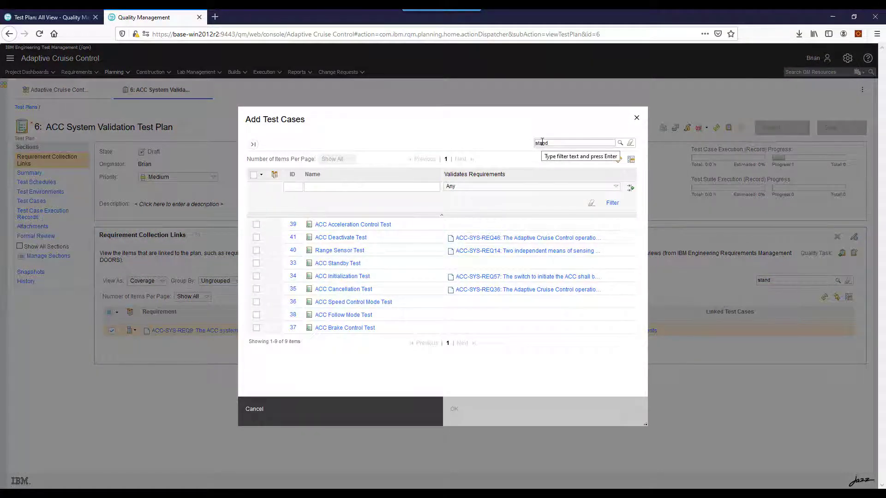
{"action": "type", "text": "tand"}
{"action": "key", "text": "Return"}
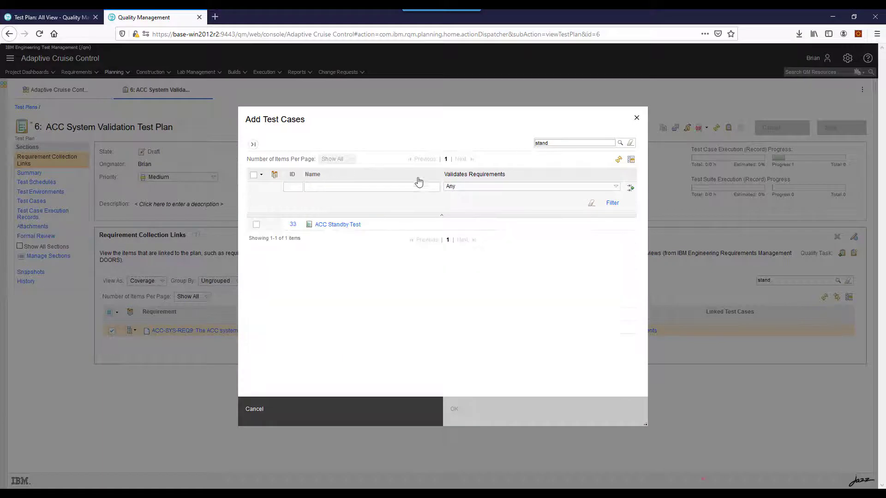
{"action": "left_click", "coordinate": [258, 225]}
{"action": "left_click", "coordinate": [522, 414]}
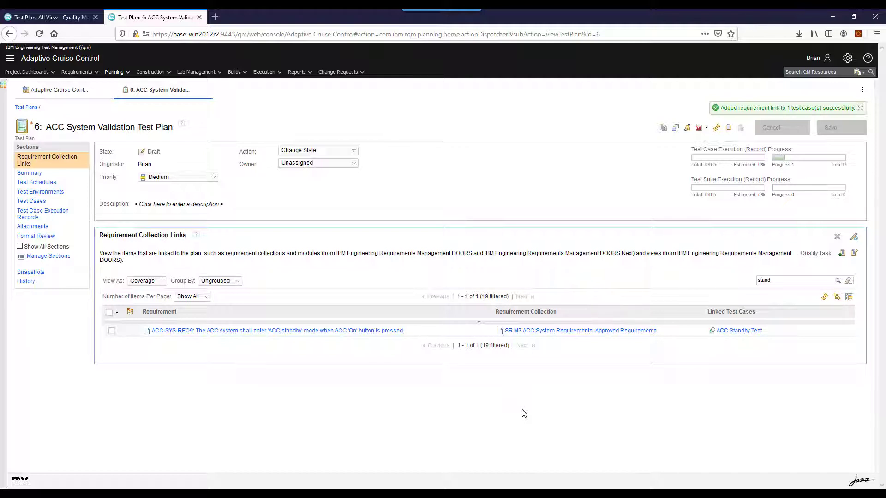
Link requirement ACC-SYS-REQ9 to manual step 2 of the ACC Standby Test case and save the test case
{"action": "left_click", "coordinate": [732, 333]}
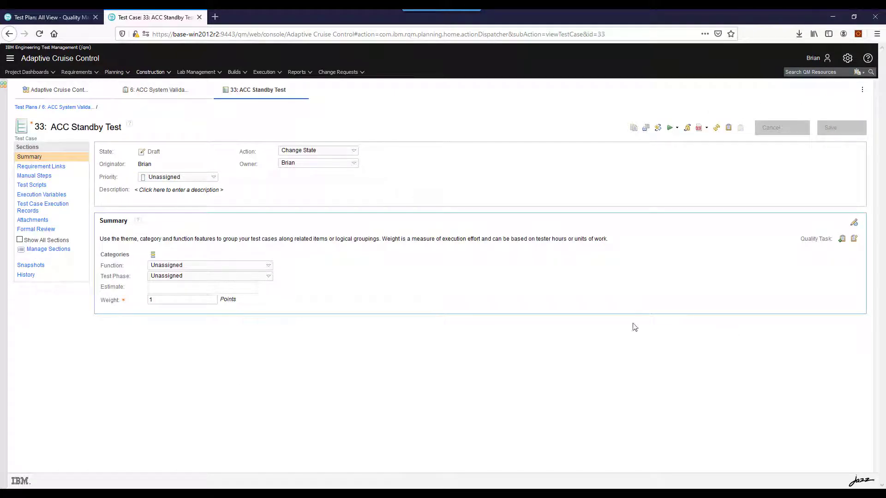
{"action": "left_click", "coordinate": [34, 176]}
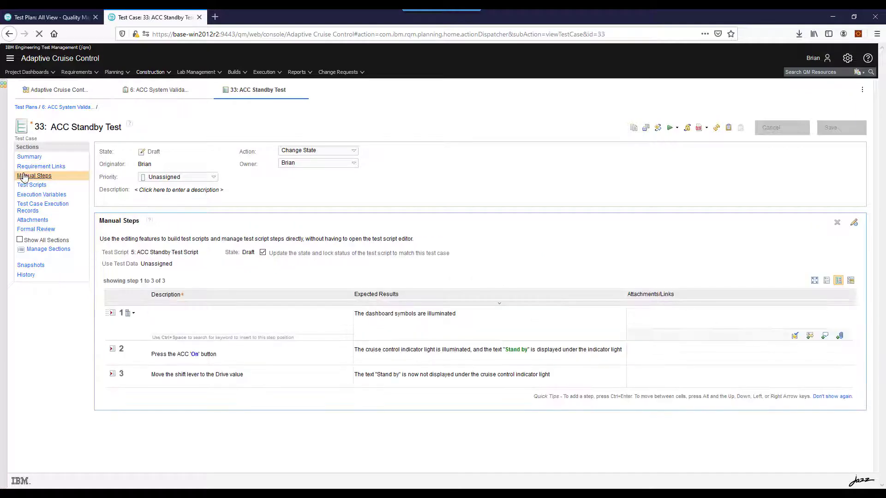
{"action": "left_click", "coordinate": [534, 294]}
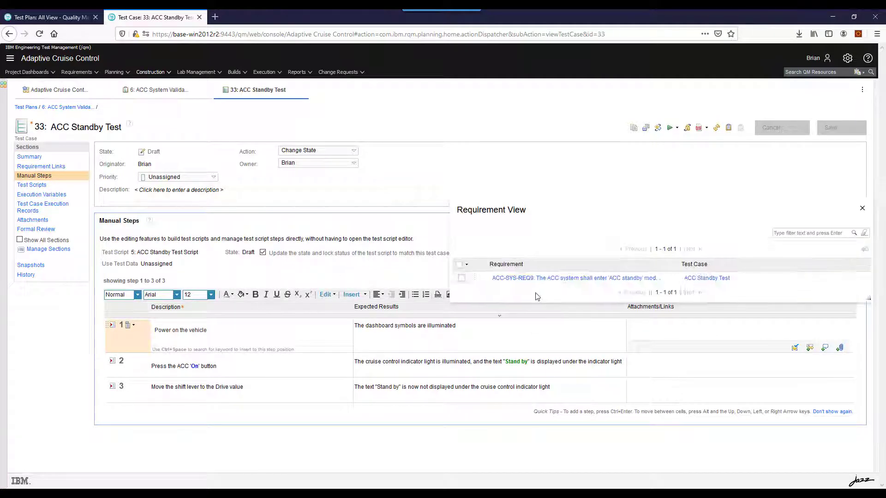
{"action": "left_click_drag", "start_coordinate": [513, 310], "coordinate": [573, 362]}
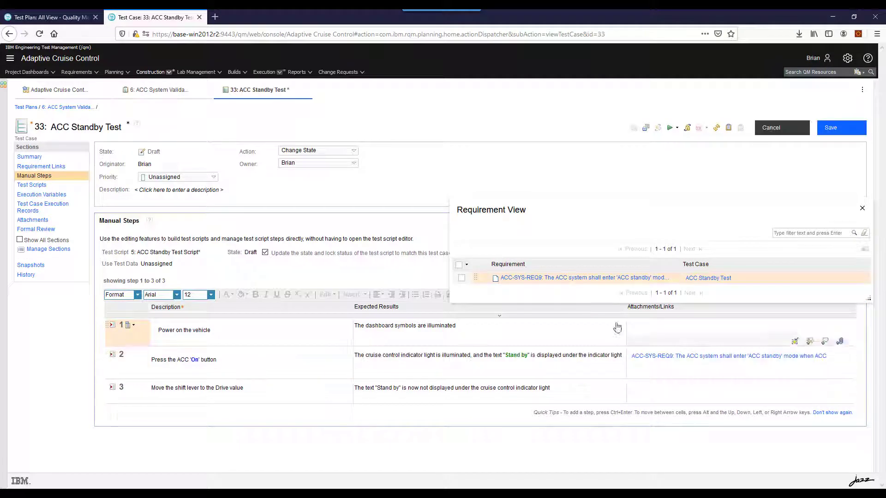
{"action": "left_click", "coordinate": [862, 208]}
{"action": "left_click", "coordinate": [839, 132]}
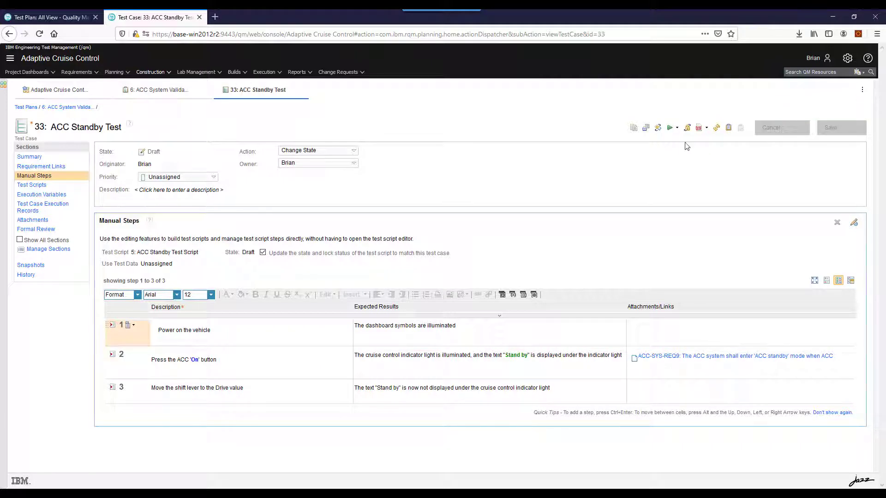
Run the ACC Standby Test case using its existing execution record for the ACC System Validation Test Plan
{"action": "left_click", "coordinate": [670, 129]}
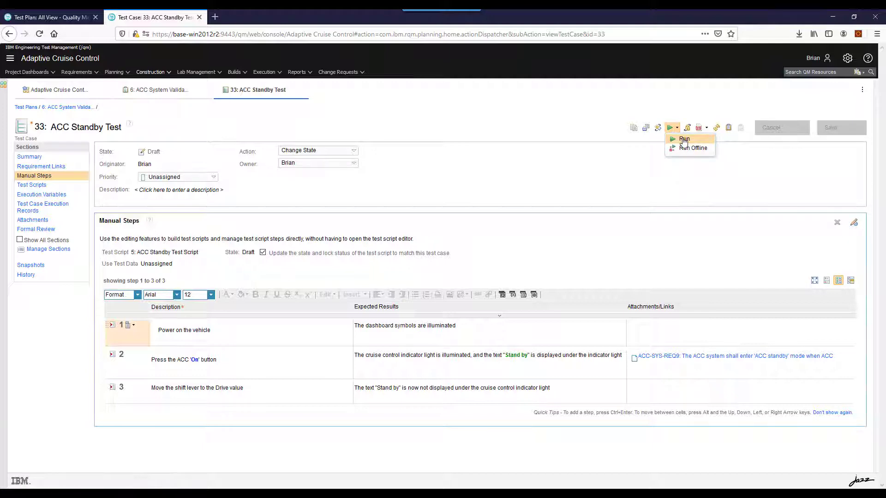
{"action": "left_click", "coordinate": [684, 140]}
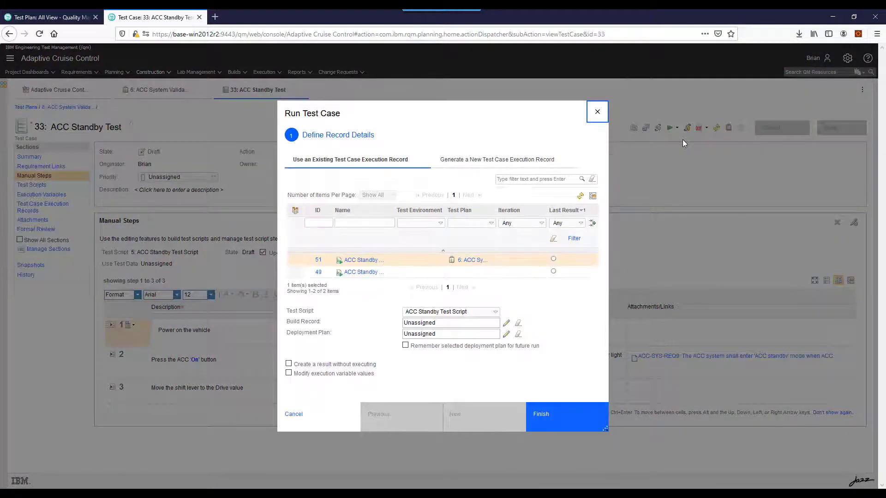
{"action": "left_click", "coordinate": [572, 418]}
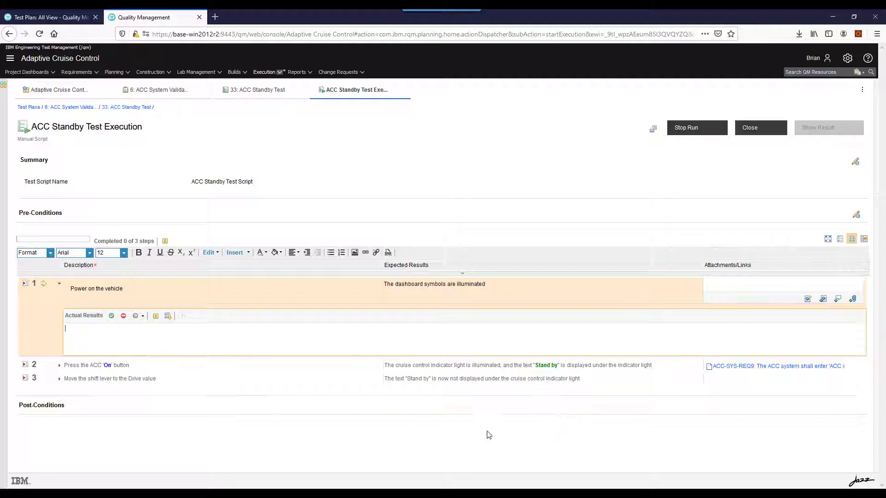
Enter "it worked" as the actual result of step 1, Power on the vehicle, and mark the step as passed
{"action": "left_click", "coordinate": [144, 342]}
{"action": "type", "text": "it worked"}
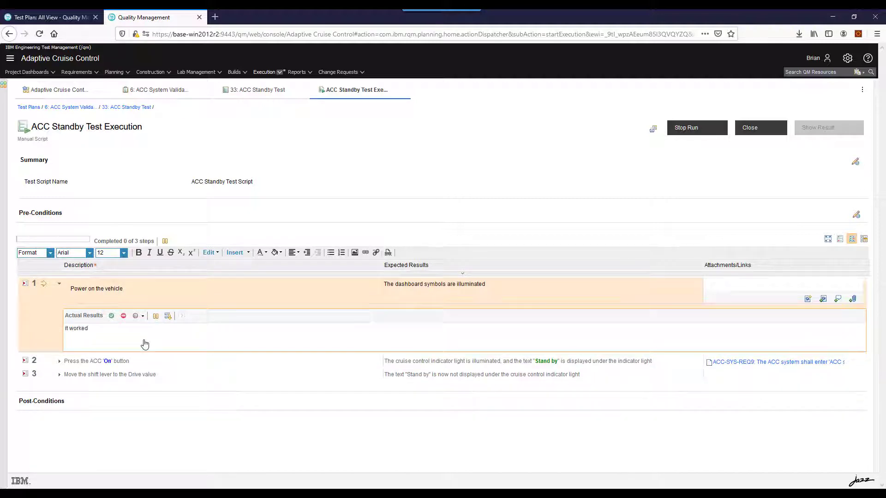
{"action": "left_click", "coordinate": [111, 316]}
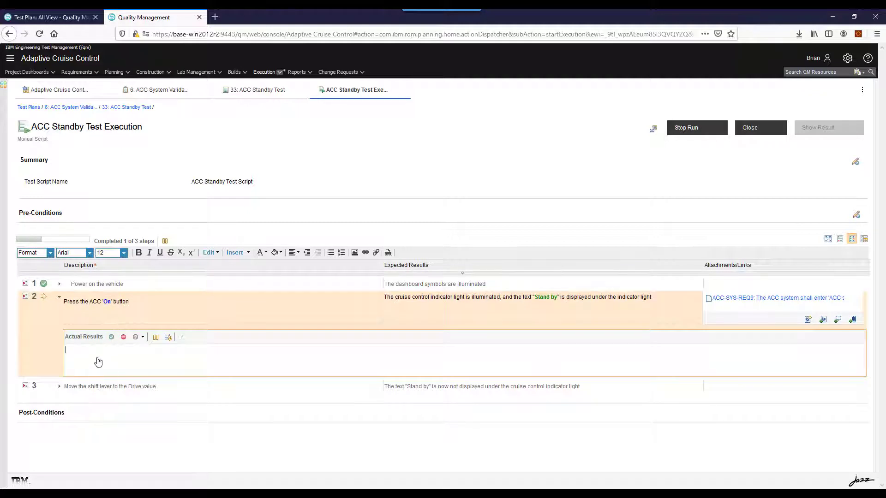
Fail step 2 with the actual result "the text 'stand by' was not displayed", and finish the run with step 3 marked as skipped
{"action": "type", "text": "the text 'stand by' was not s"}
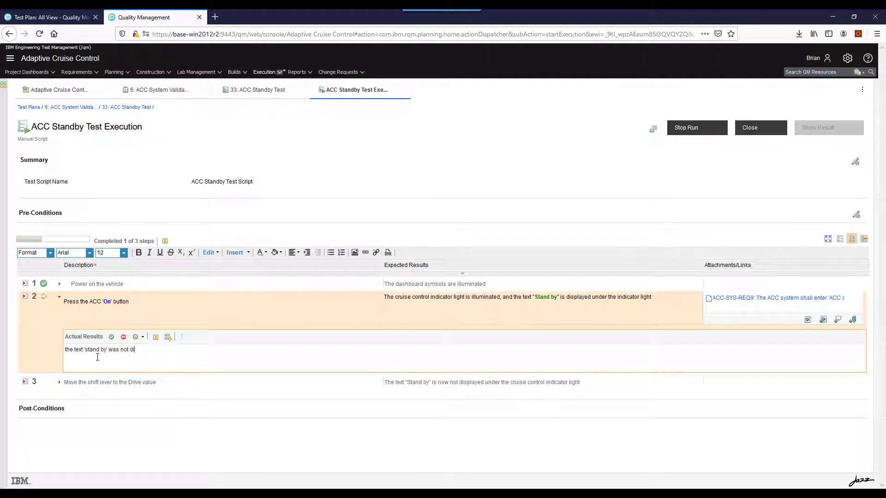
{"action": "type", "text": "played"}
{"action": "left_click", "coordinate": [123, 336]}
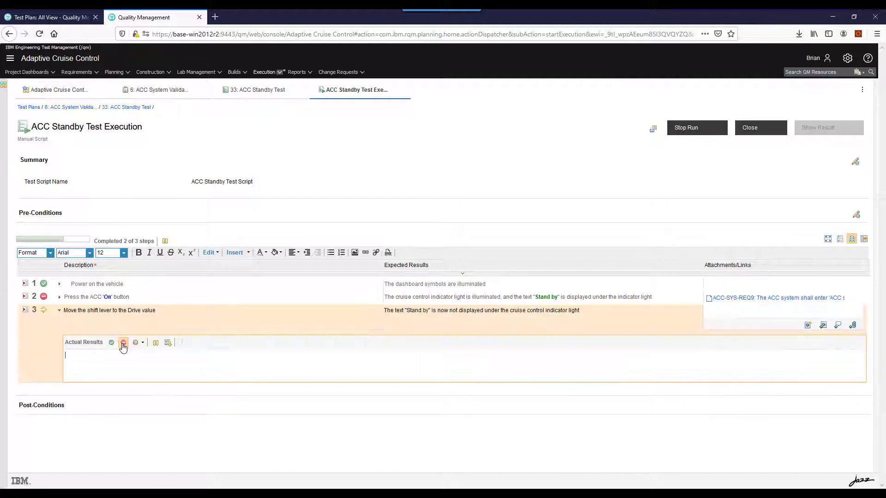
{"action": "left_click", "coordinate": [144, 343]}
{"action": "left_click", "coordinate": [167, 391]}
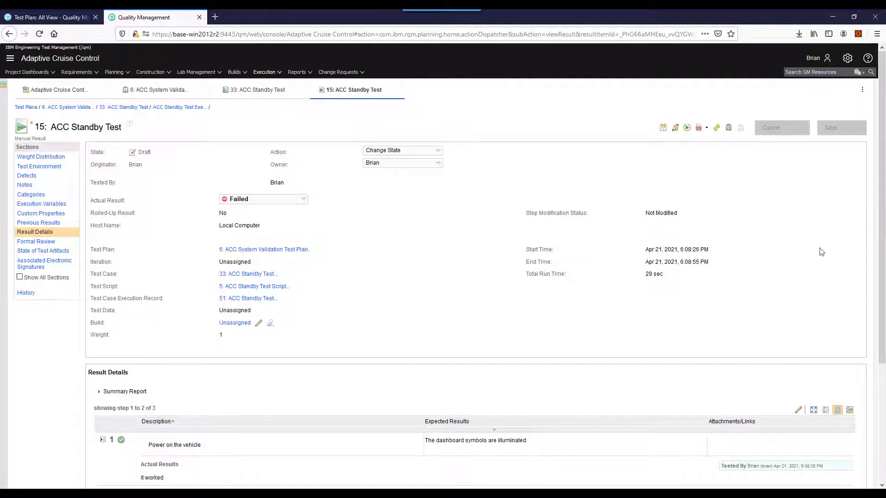
Create a defect on failed step 2 with summary "The text 'stand by' was not displayed", filed against Adaptive Cruise Control Development, and save the result
{"action": "scroll", "coordinate": [878, 206], "scroll_direction": "down", "scroll_amount": 3}
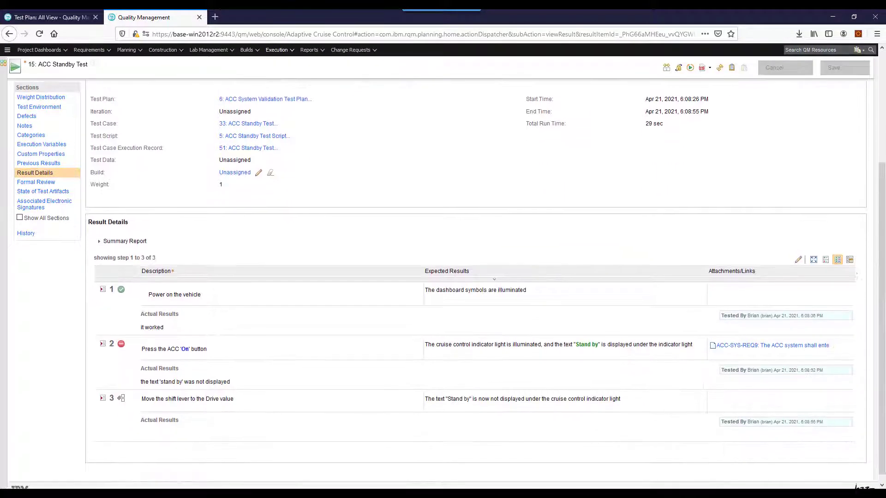
{"action": "left_click", "coordinate": [799, 260]}
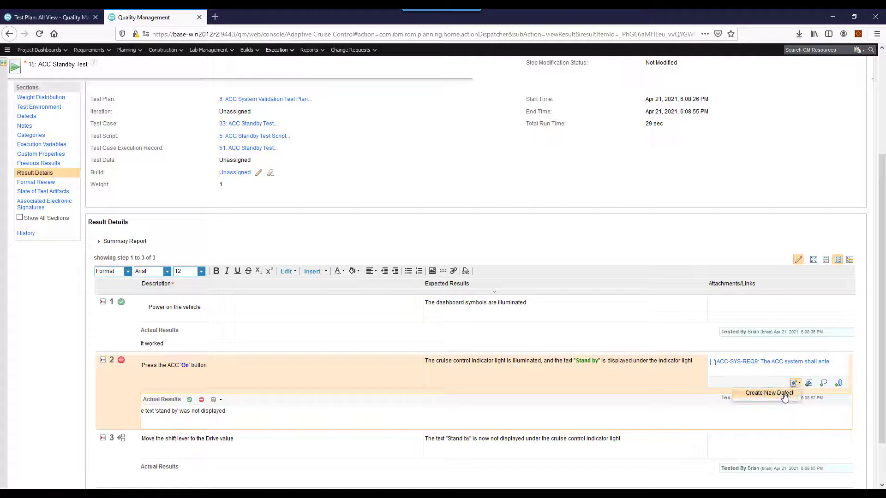
{"action": "left_click", "coordinate": [793, 384]}
{"action": "type", "text": "The te"}
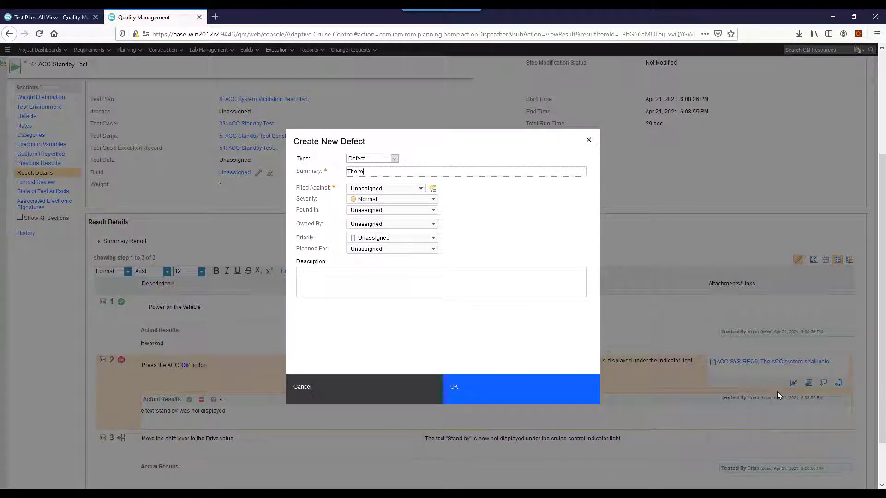
{"action": "type", "text": "xt 'stand by' was not displayed"}
{"action": "left_click", "coordinate": [420, 188]}
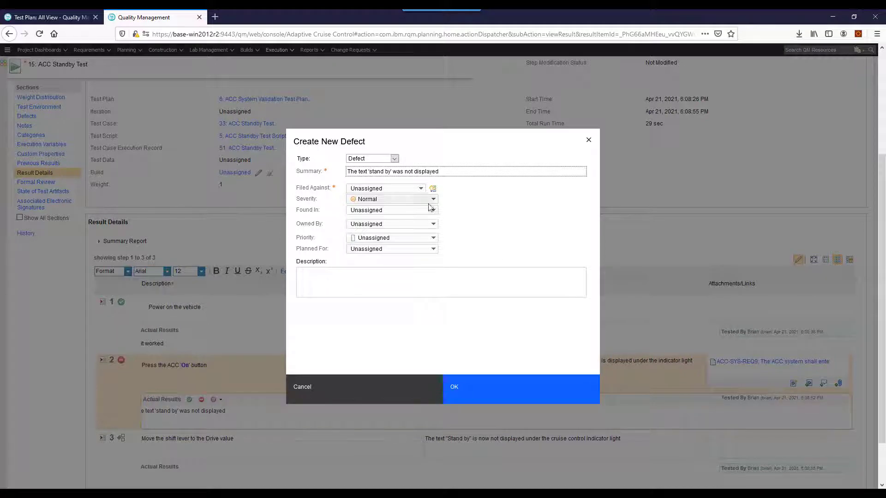
{"action": "left_click", "coordinate": [402, 213]}
{"action": "left_click", "coordinate": [519, 395]}
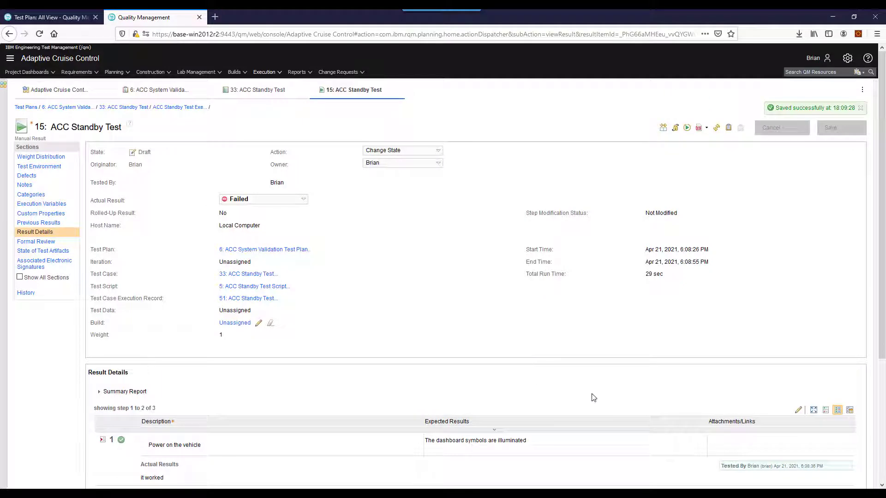
Open the new defect from step 2 of the test result and examine its links to the requirement and test artifacts
{"action": "left_click_drag", "start_coordinate": [882, 302], "coordinate": [882, 412]}
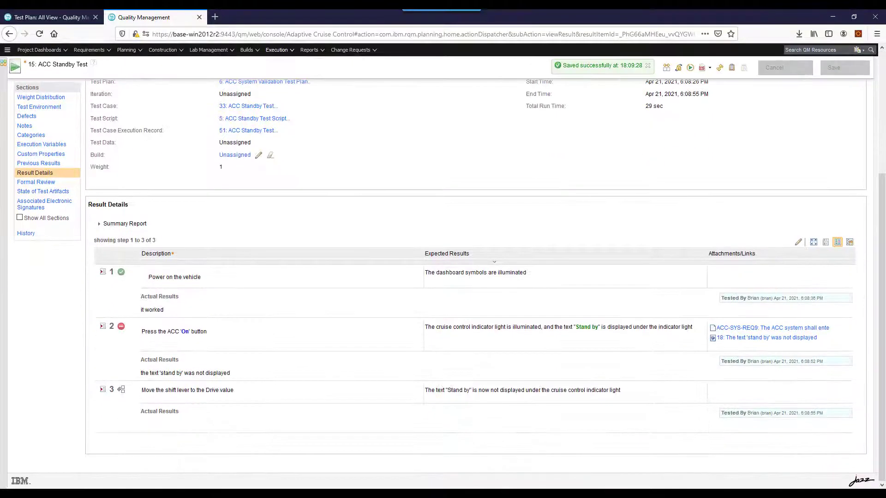
{"action": "left_click", "coordinate": [780, 343]}
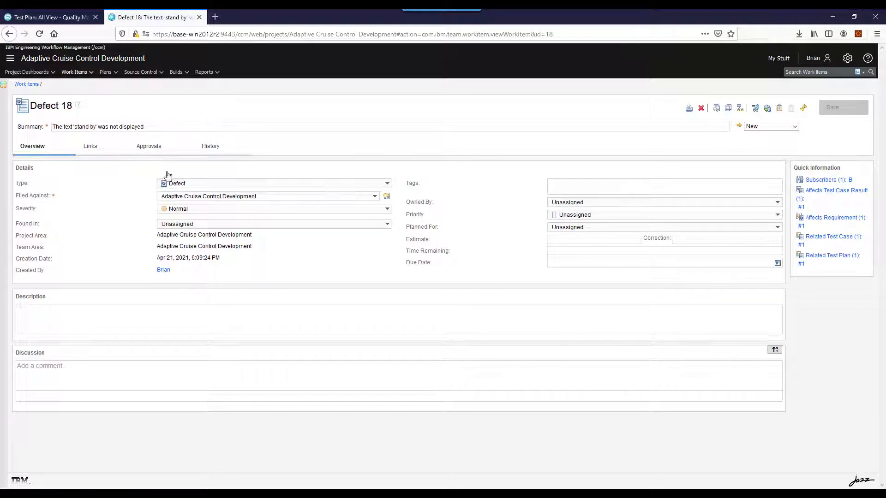
{"action": "left_click", "coordinate": [91, 147]}
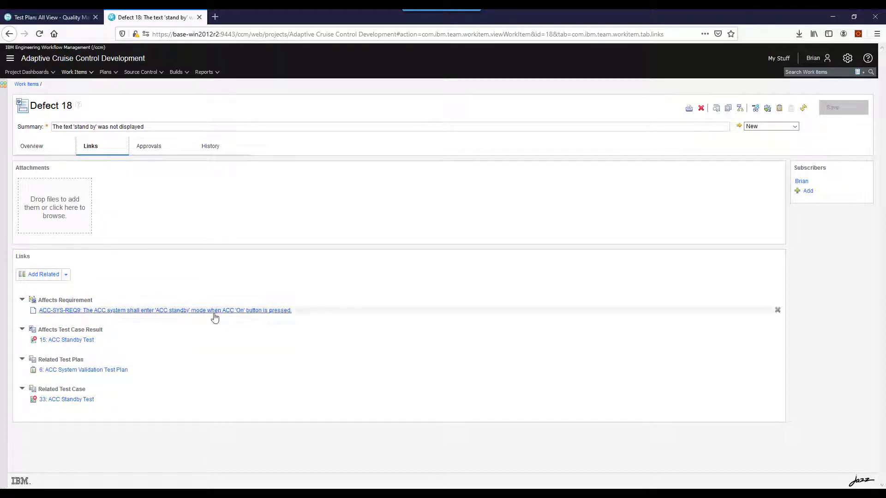
Follow the defect's related test plan link and review the project dashboard's Requirements Coverage, Test Step Reporting and Traceability pages
{"action": "left_click", "coordinate": [107, 371]}
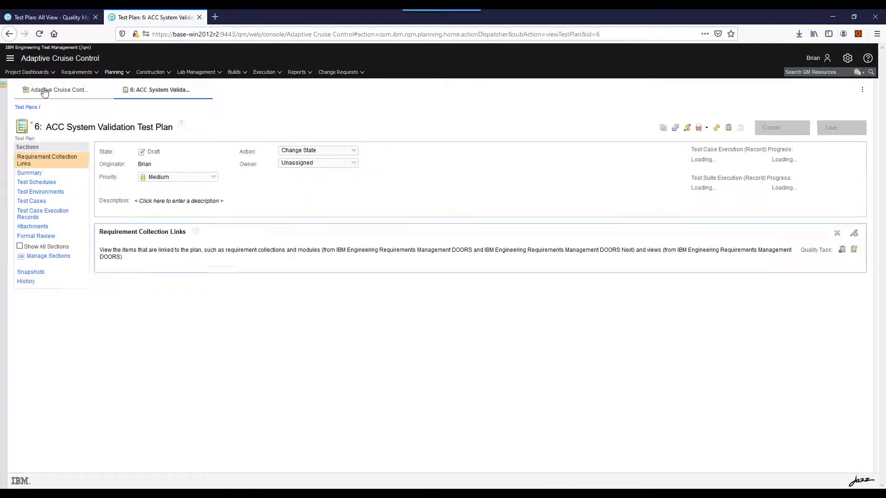
{"action": "left_click", "coordinate": [44, 90]}
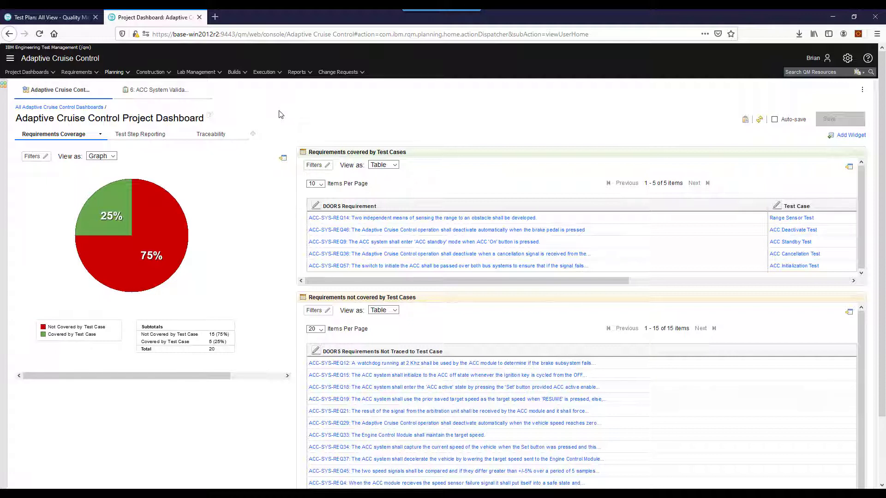
{"action": "left_click", "coordinate": [144, 135]}
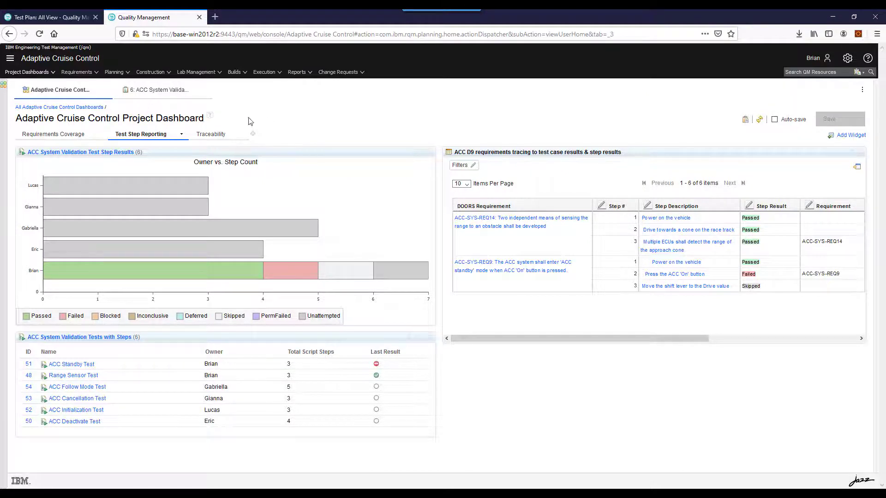
{"action": "left_click", "coordinate": [211, 134]}
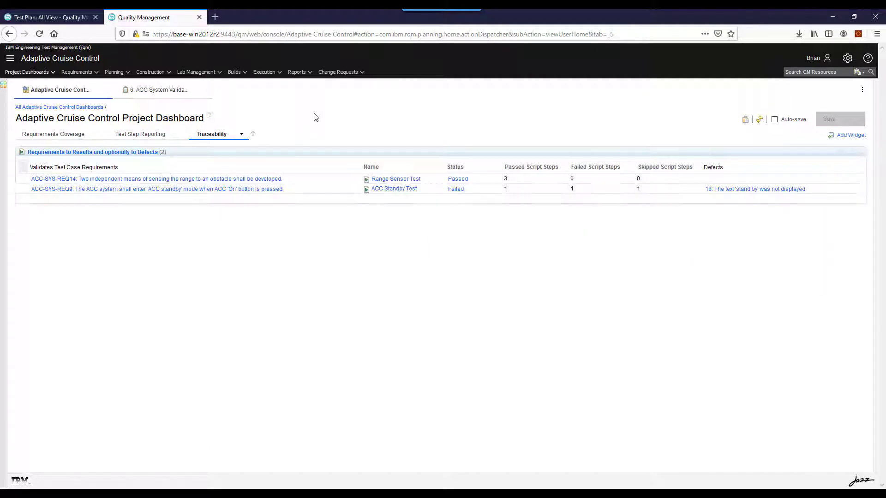